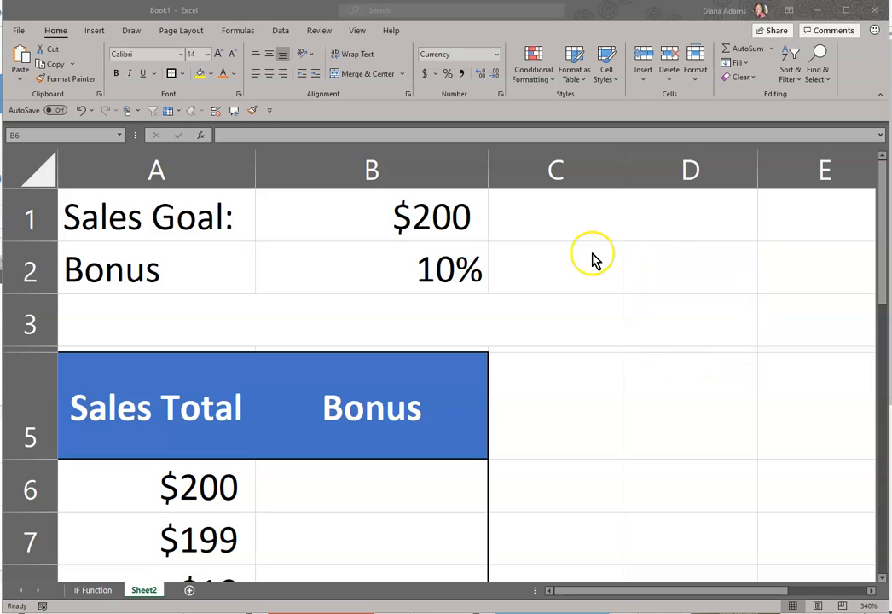
- Paste the copied IF syntax guide picture into the merged row 3 above the table
click(302, 313)
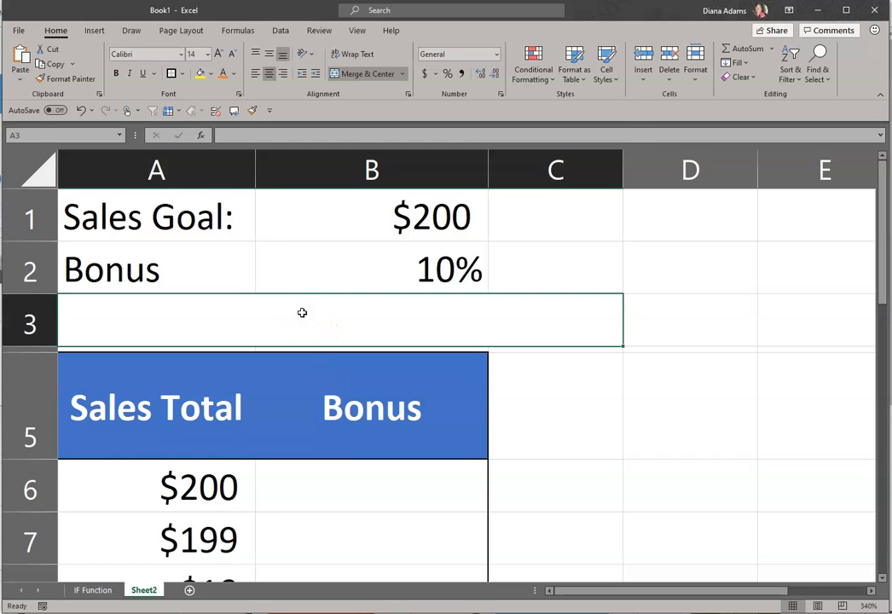
key(ctrl+v)
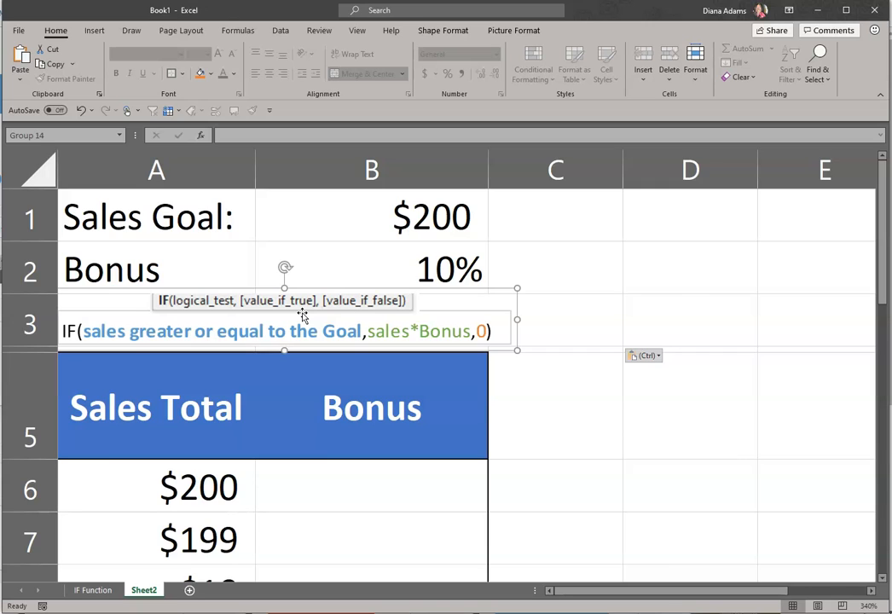
- Start an IF formula in B6 with the logical test A6>=$B$1, using an absolute reference to the sales goal
click(343, 484)
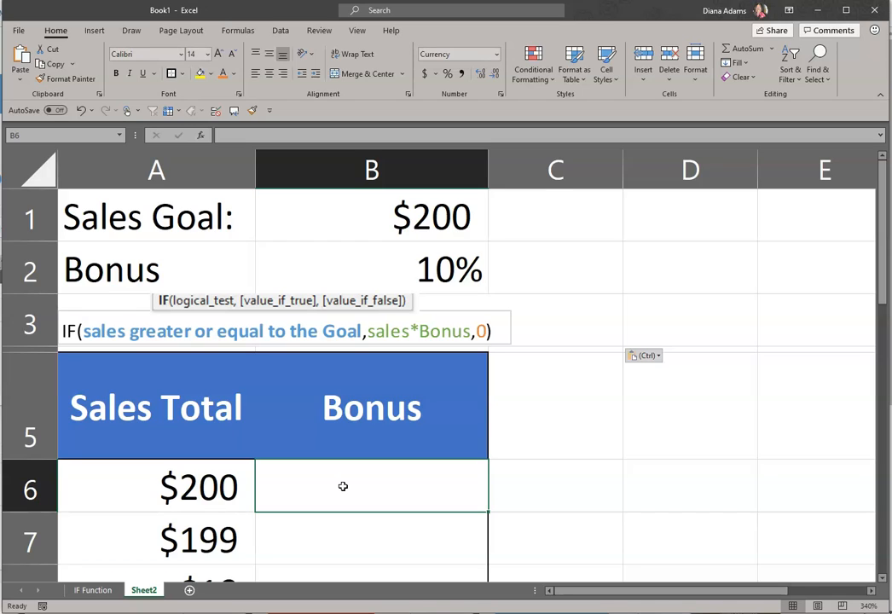
text(=)
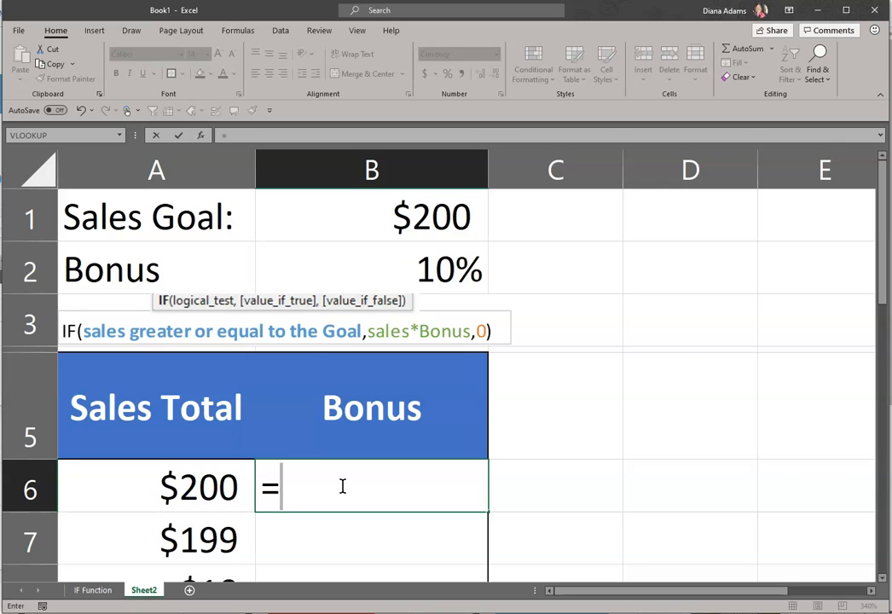
text(IF)
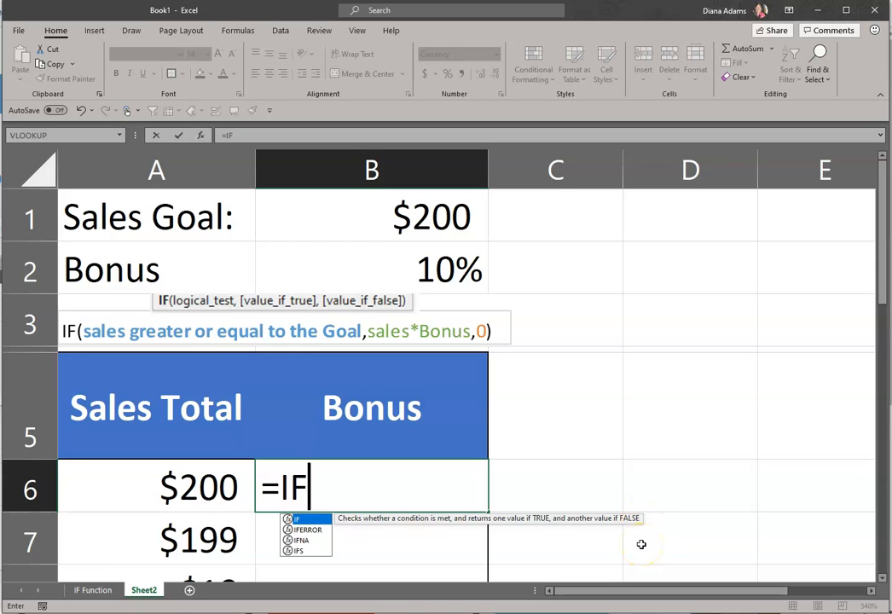
text(()
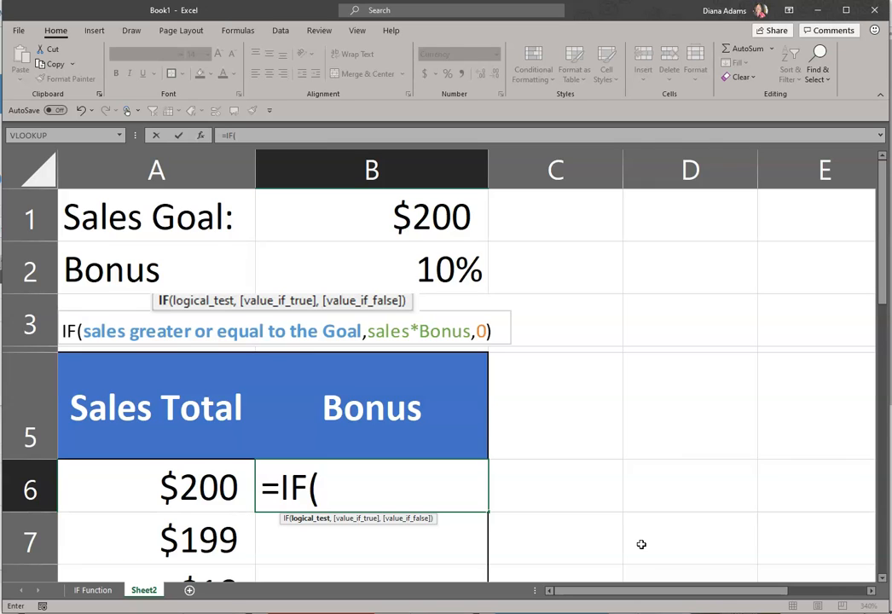
click(196, 498)
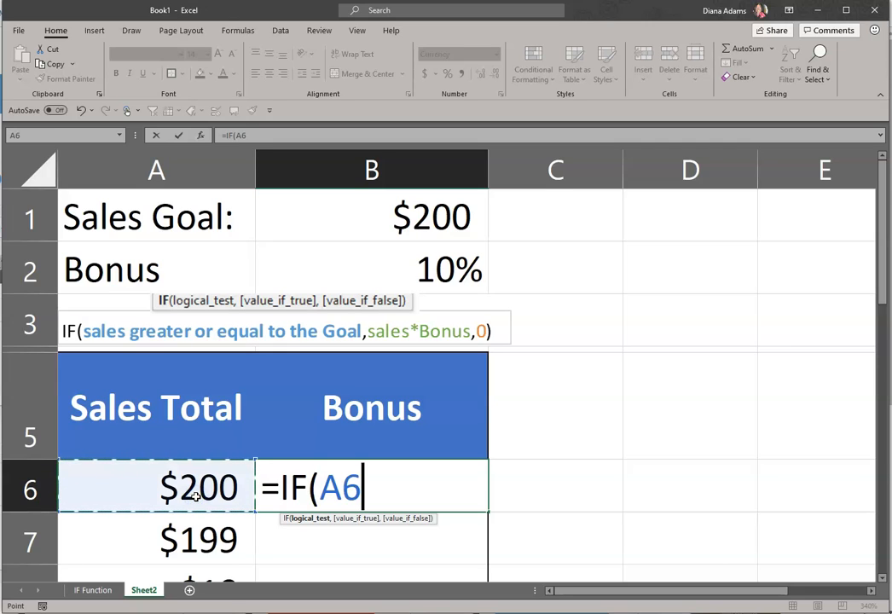
text(>=)
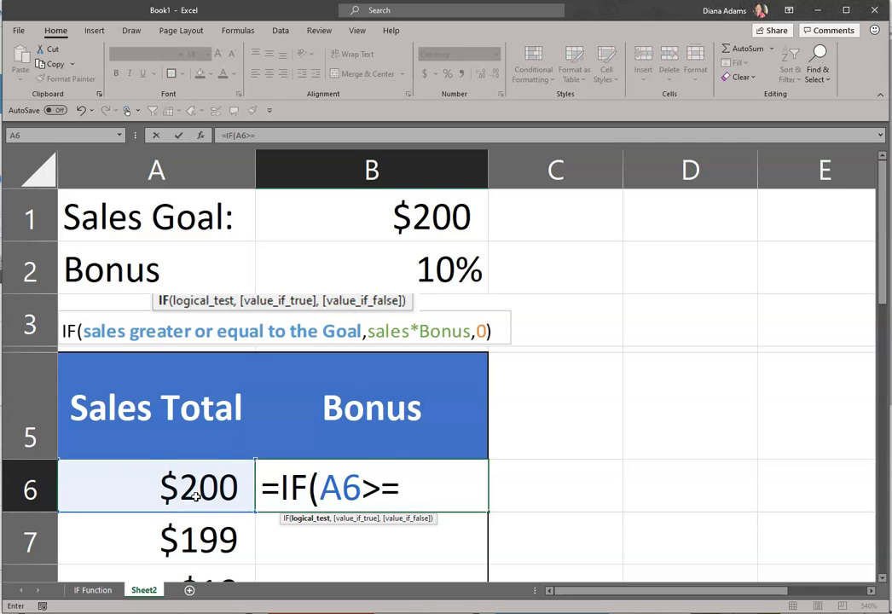
click(418, 211)
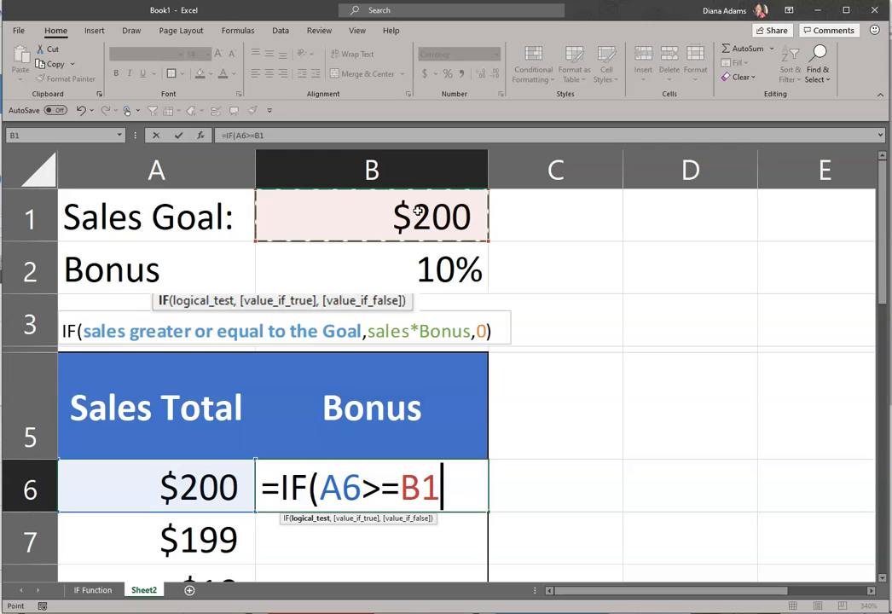
key(F4)
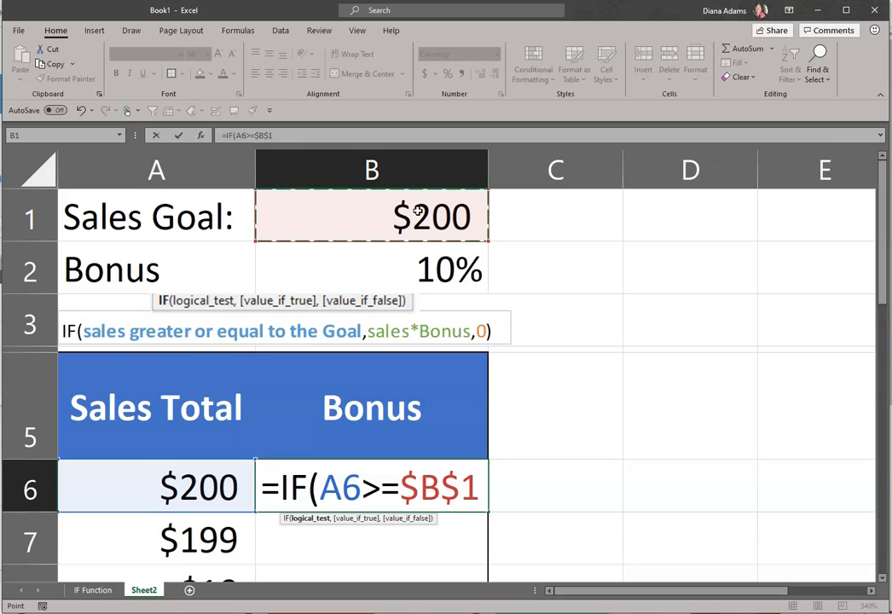
text(,)
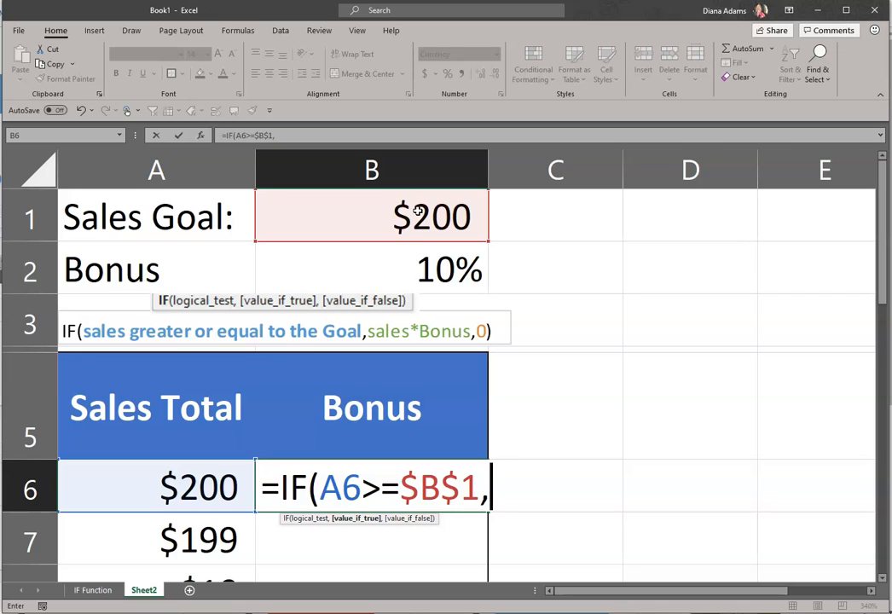
- Complete the B6 formula with A6*$B$2 as the true value and 0 as the false value
click(147, 485)
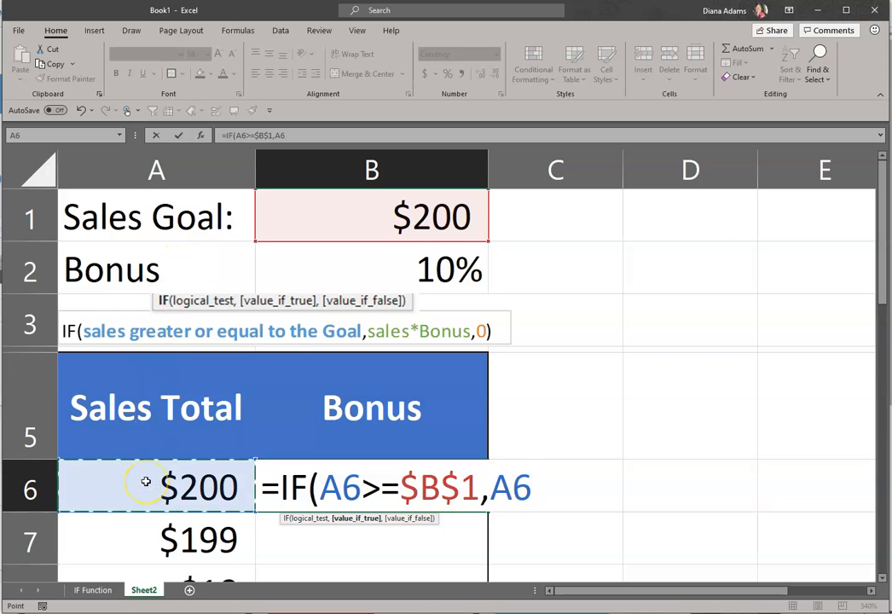
text(*)
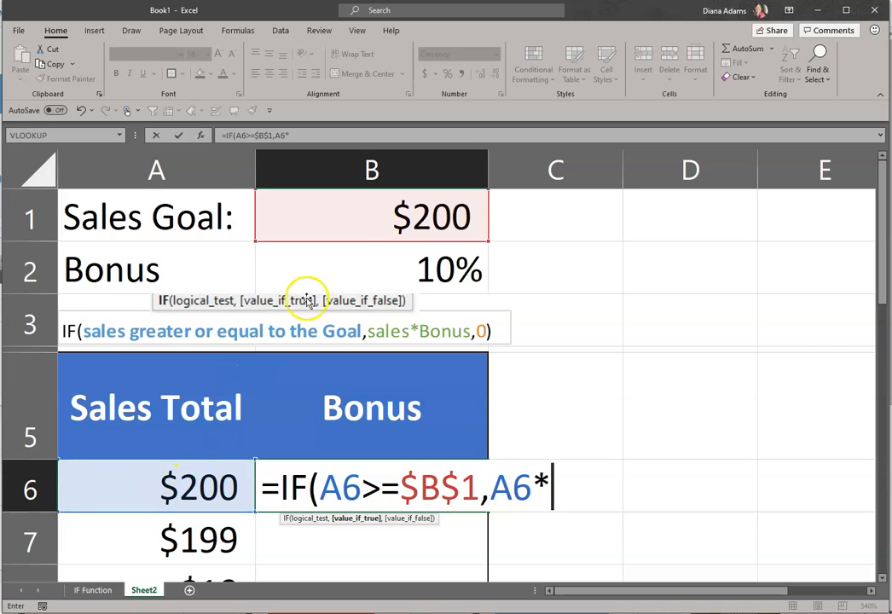
click(380, 252)
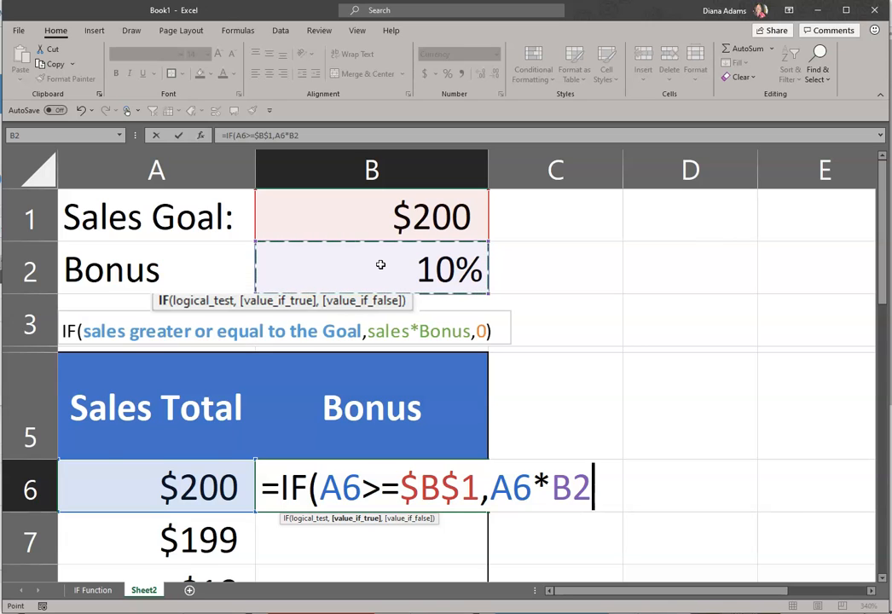
key(F4)
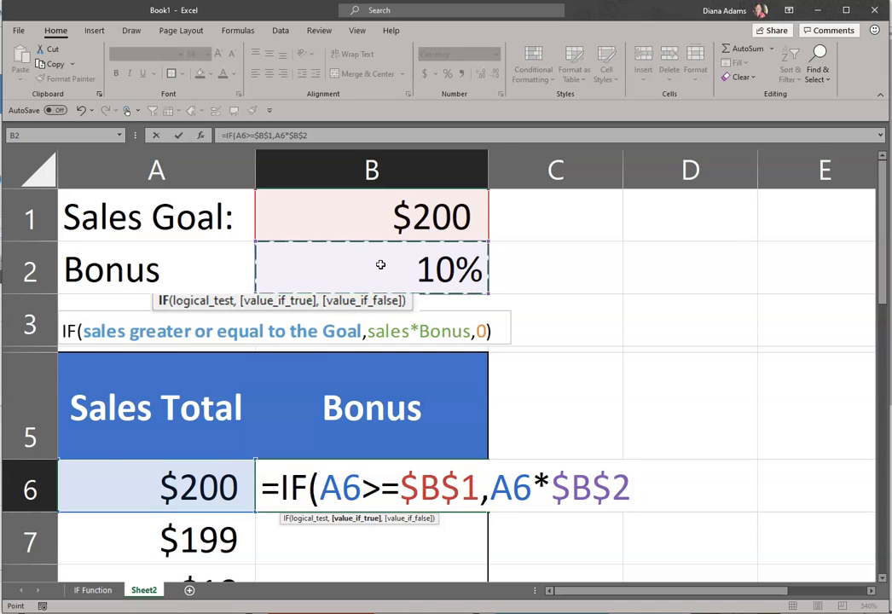
text(,)
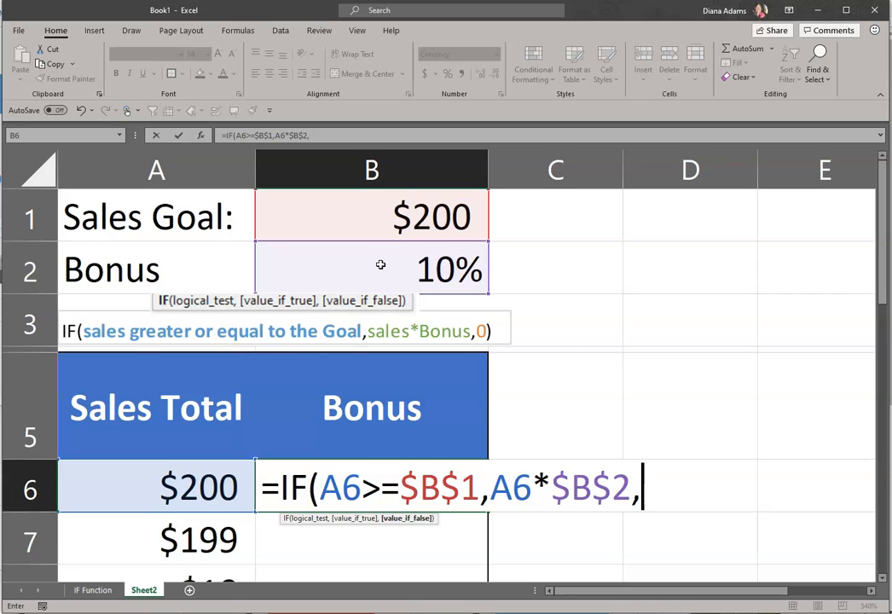
text(0)
text())
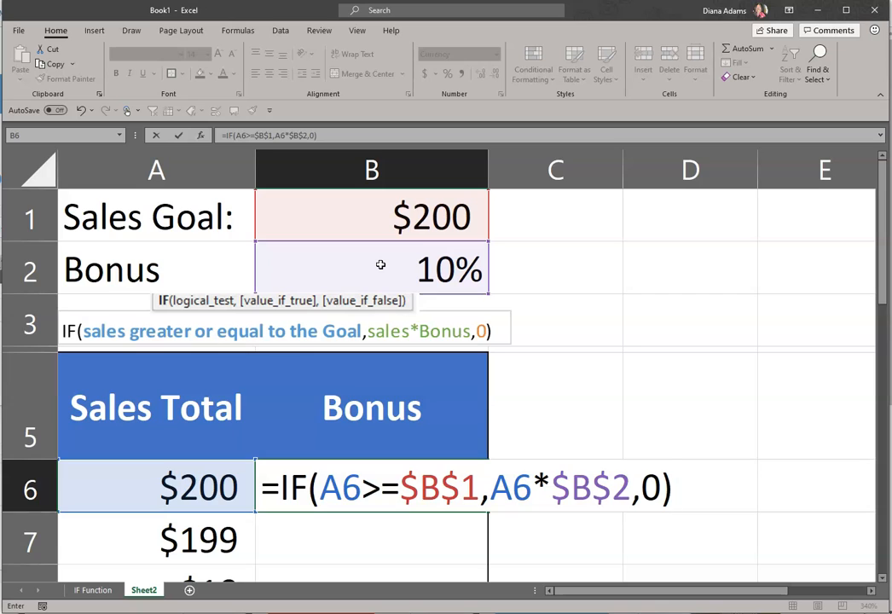
key(Return)
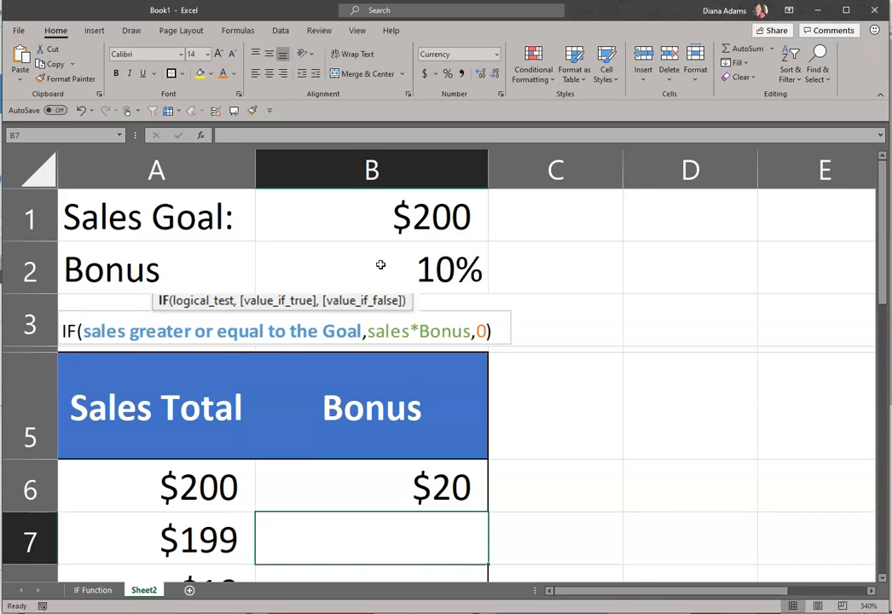
- Set the sales total in A6 to 100 to test the bonus formula
click(184, 489)
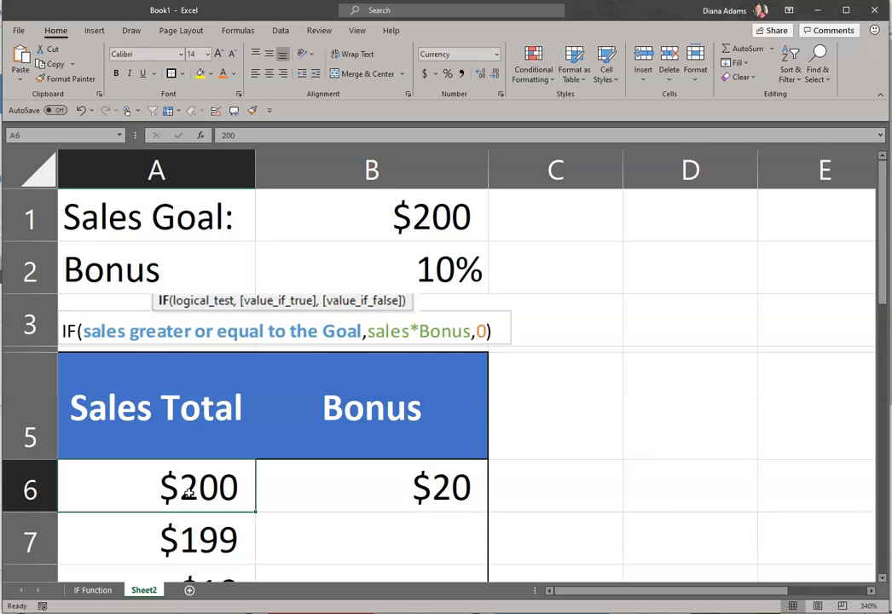
text(100)
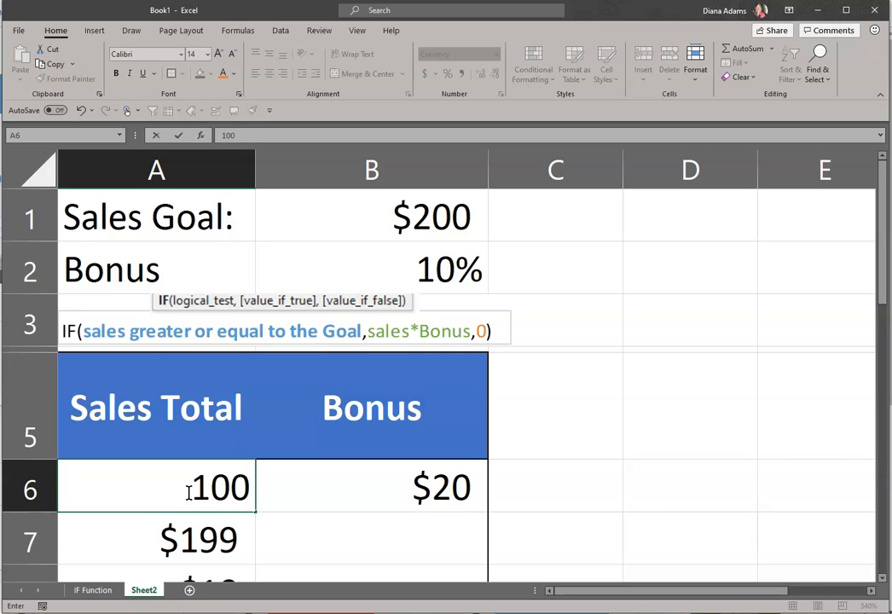
key(Return)
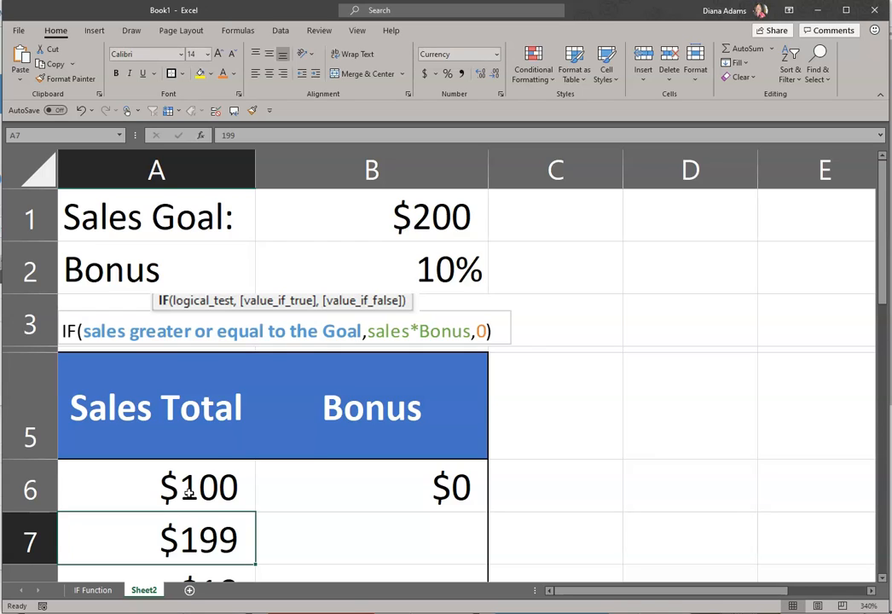
- Set the sales total in A6 to 1000
click(188, 489)
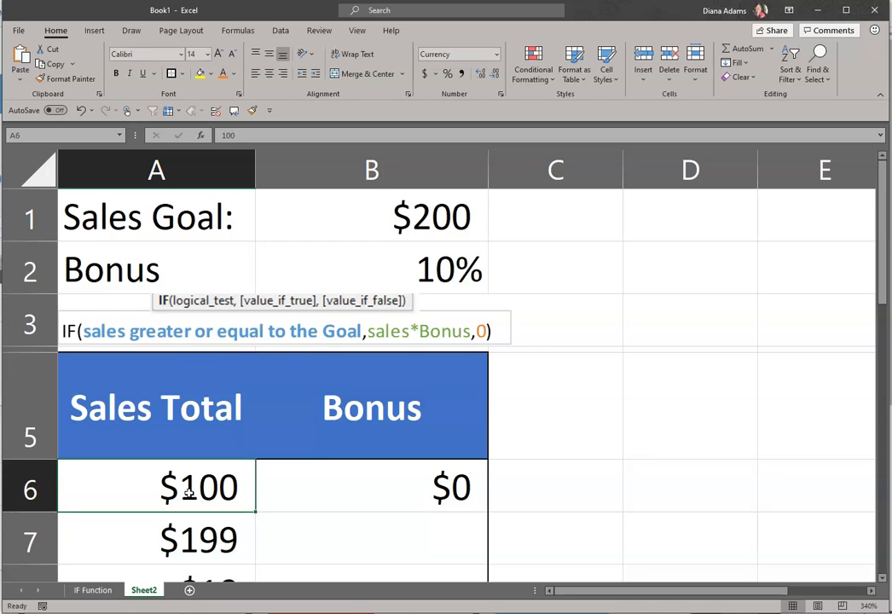
text(1000)
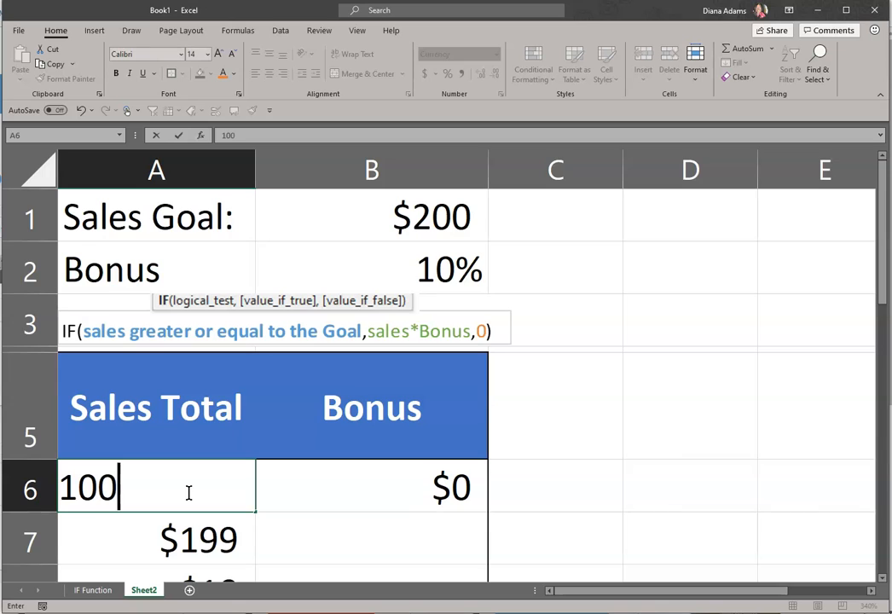
key(Return)
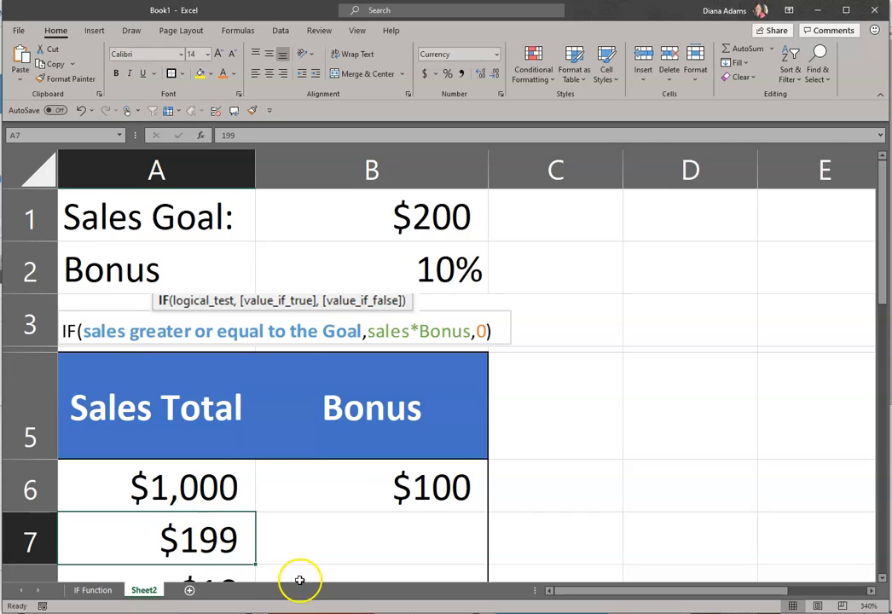
- Fill the B6 bonus formula down the column to B16 and check the copied formula in B15
click(380, 495)
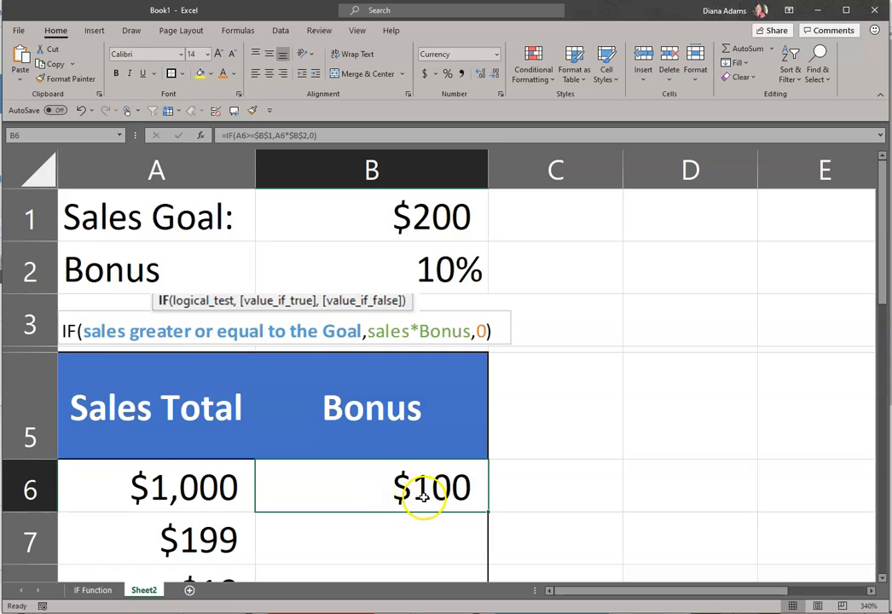
double_click(491, 514)
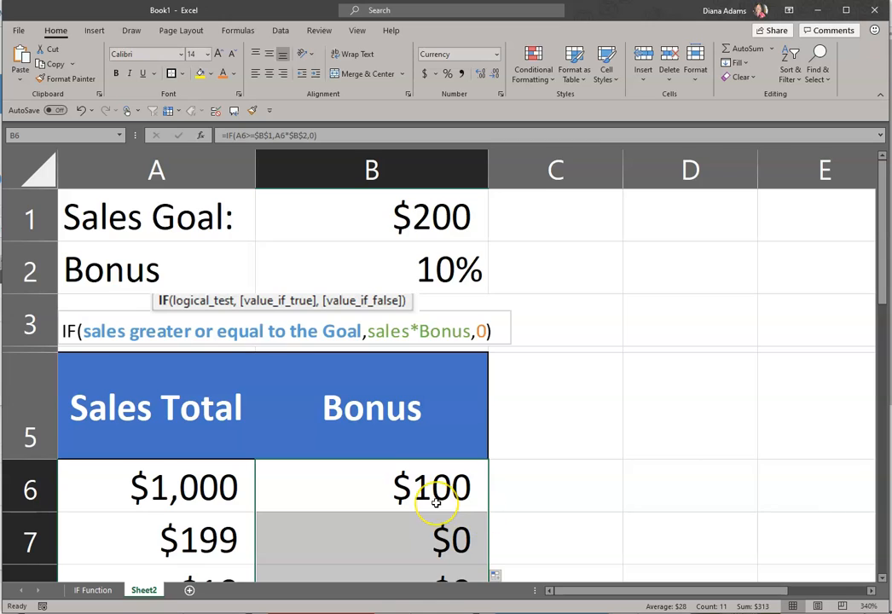
scroll(436, 499, down, 2)
scroll(436, 504, down, 1)
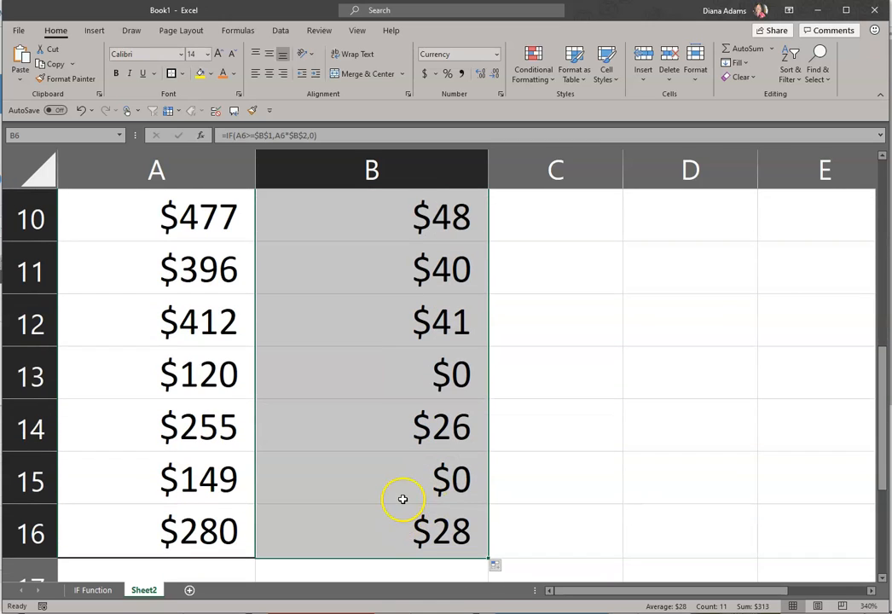
click(402, 499)
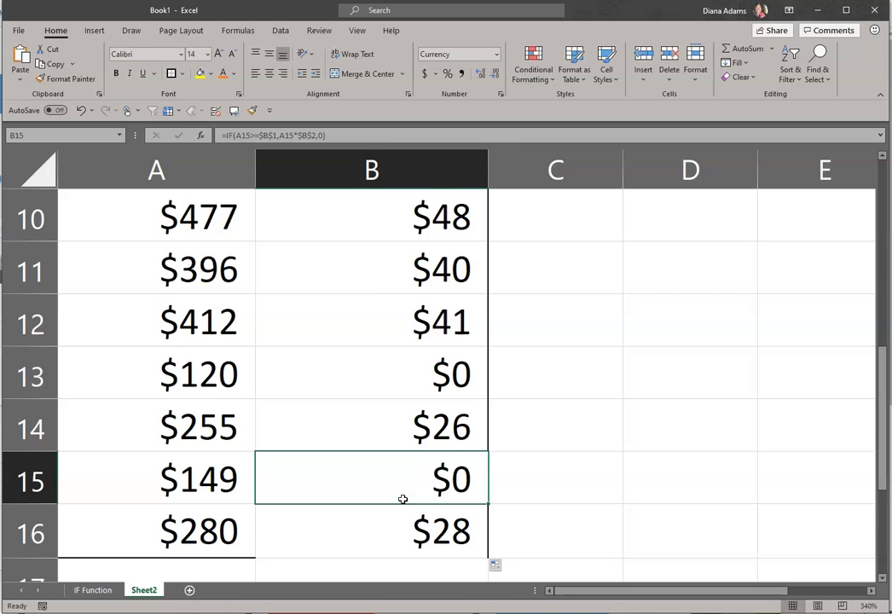
scroll(402, 499, up, 3)
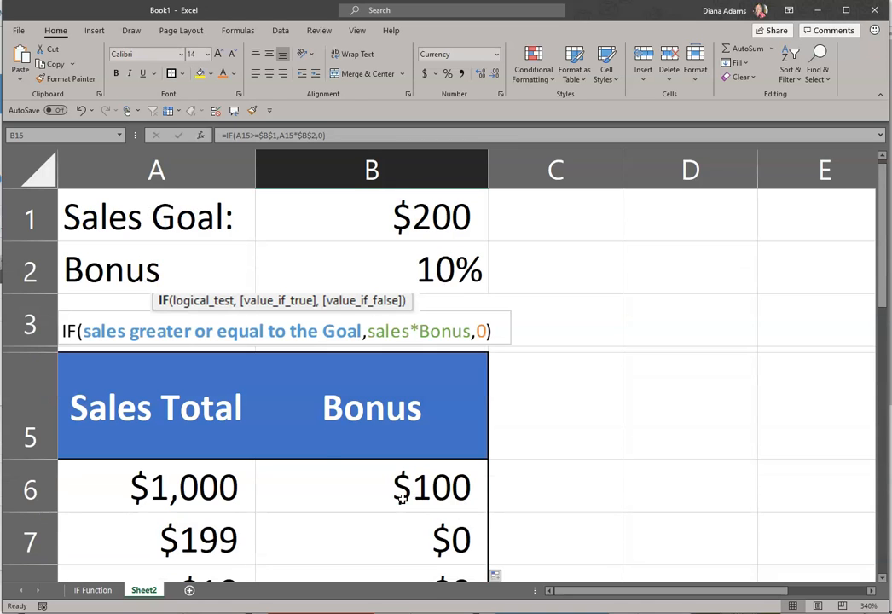
- Select the bonus percentage in B2
click(387, 250)
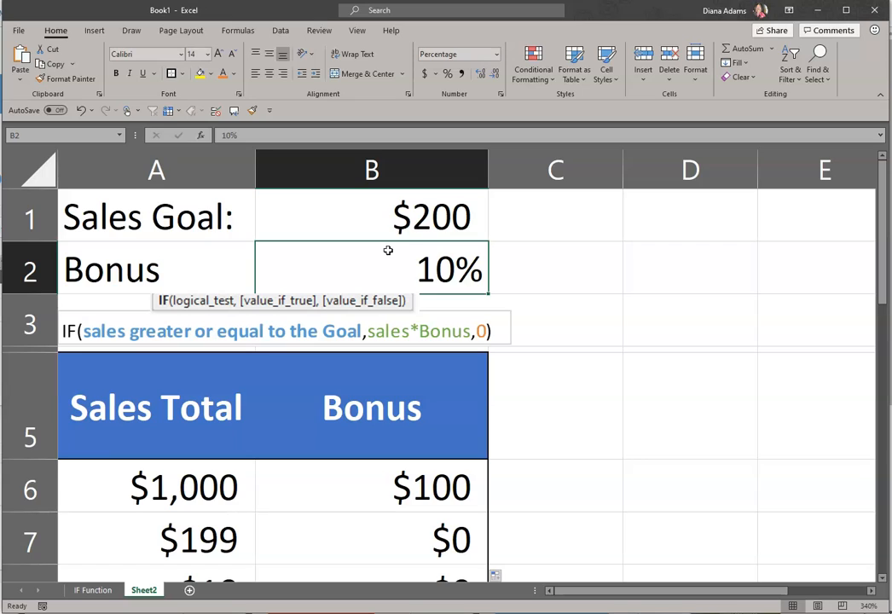